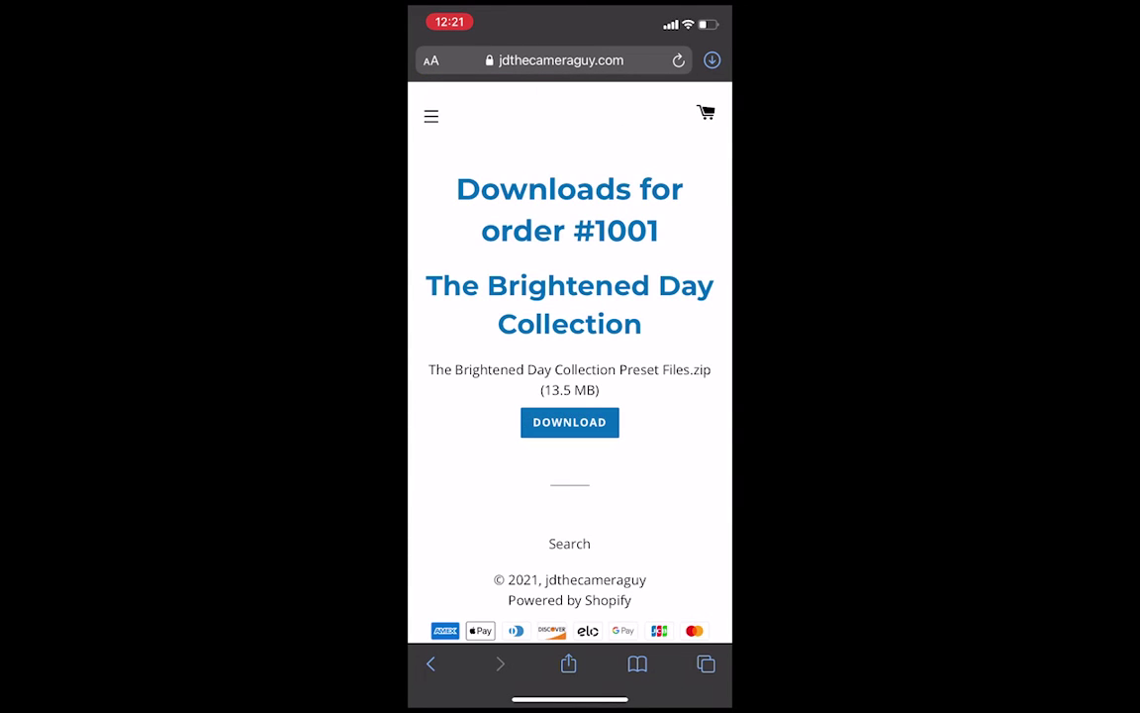
# Download and confirm The Brightened Day Collection Preset Files.zip, then swipe out of Safari.
pyautogui.click(569, 422)
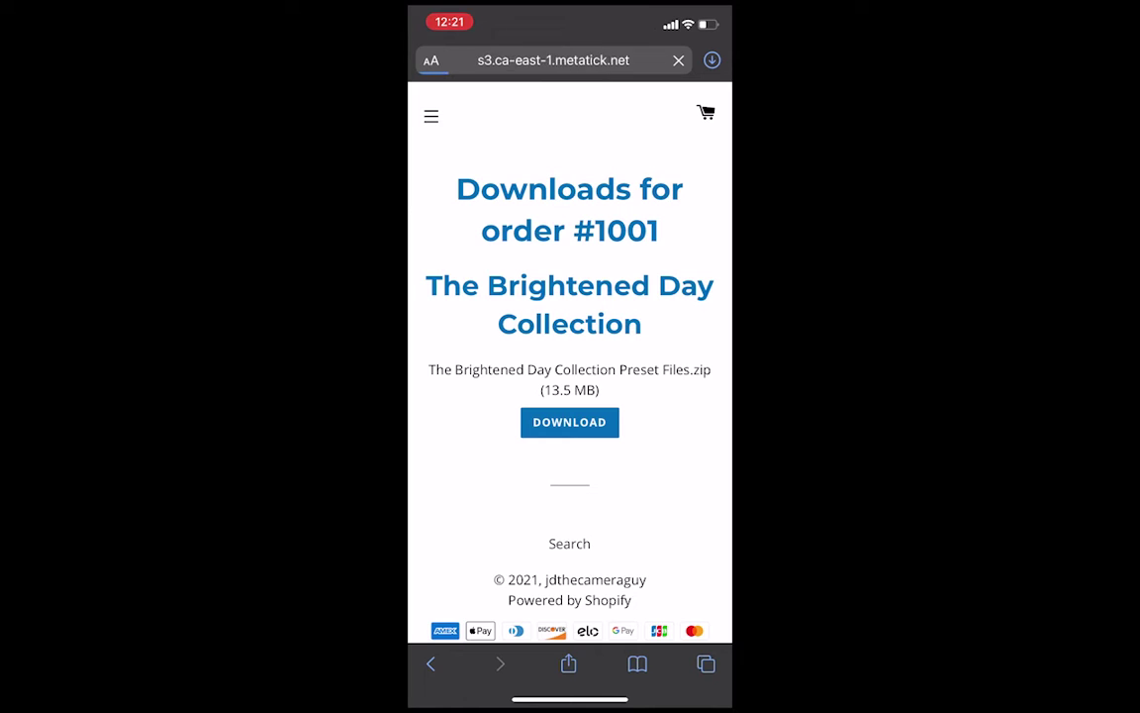
pyautogui.click(668, 394)
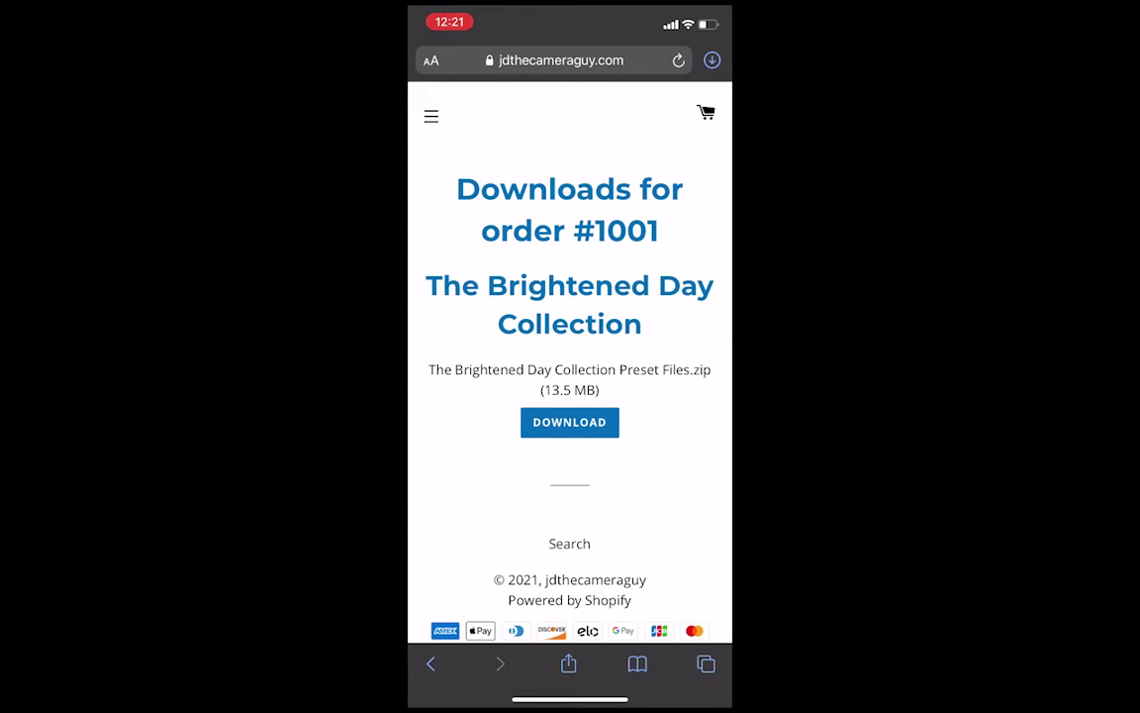
pyautogui.moveTo(569, 699); pyautogui.dragTo(569, 396)
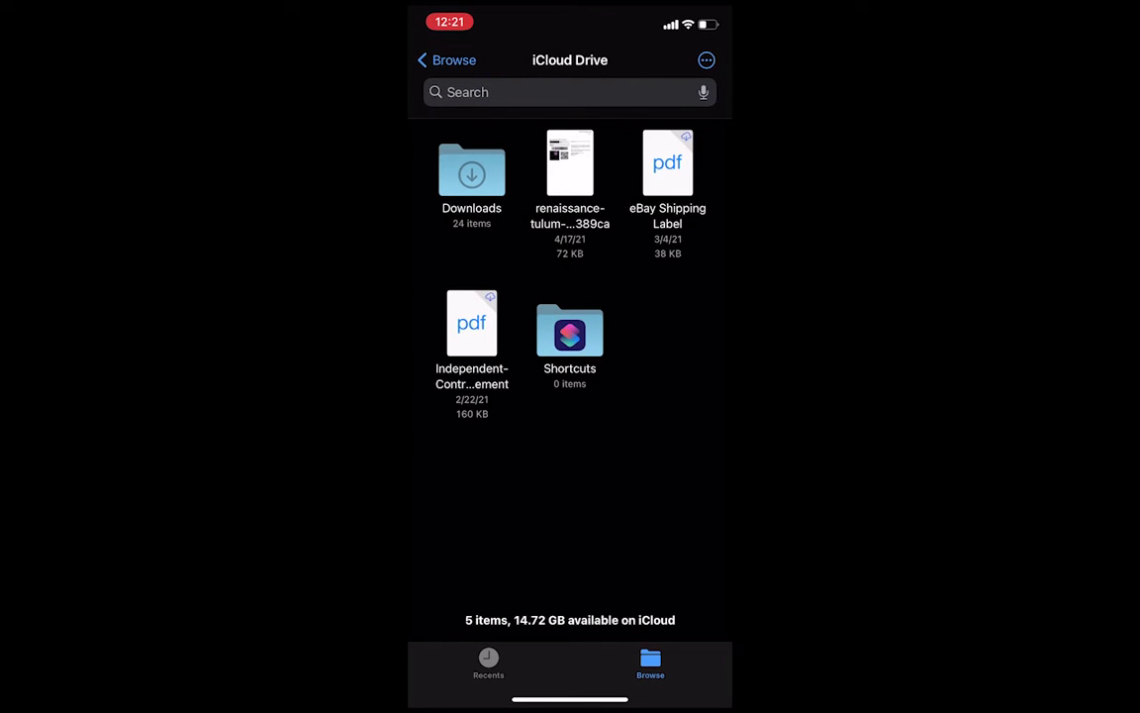
# Go through Downloads into the unzipped Brightened Day Collection folder, then its XMP Files folder.
pyautogui.click(471, 174)
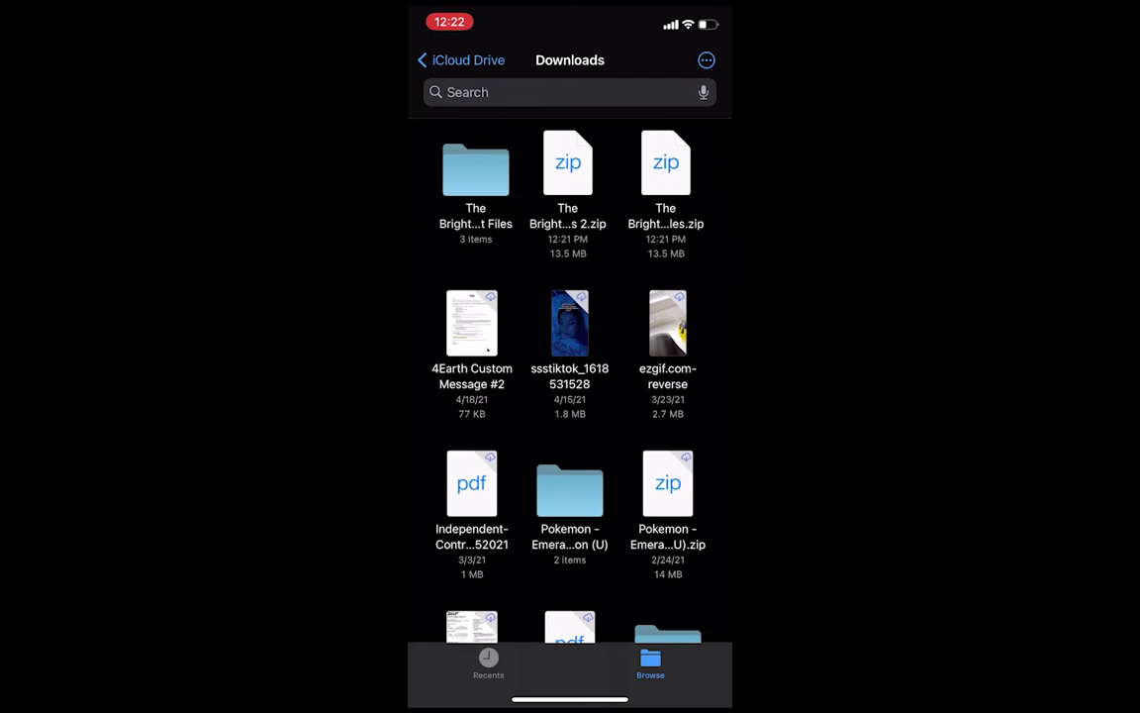
pyautogui.click(472, 171)
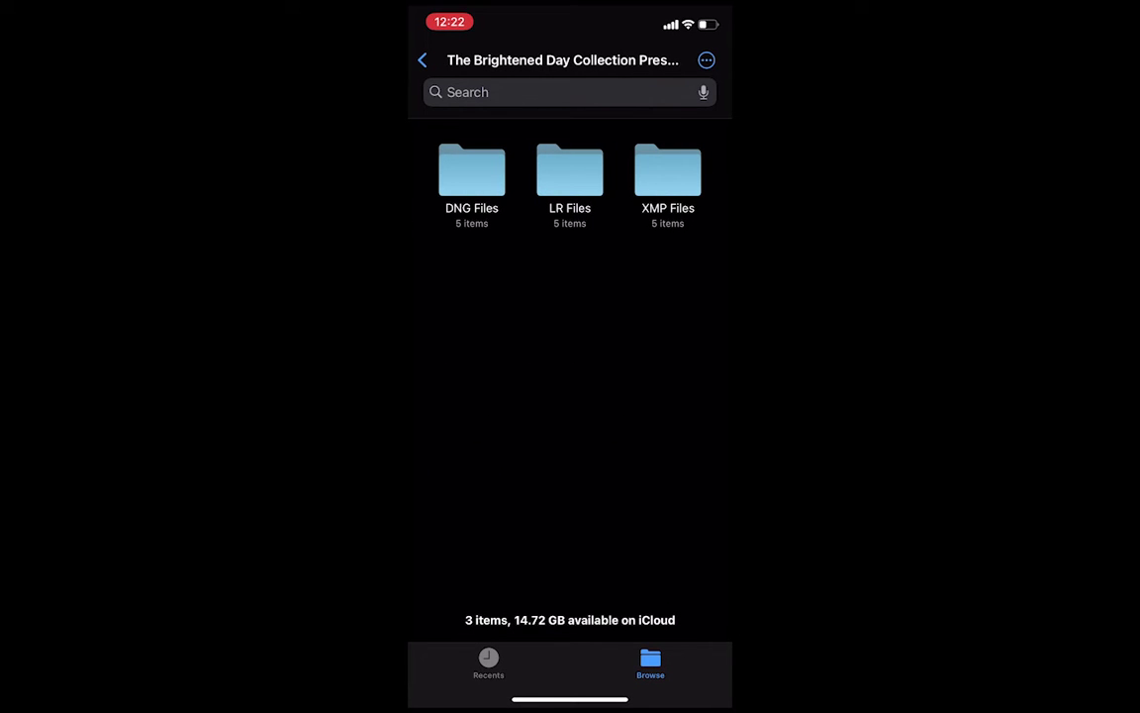
pyautogui.click(667, 173)
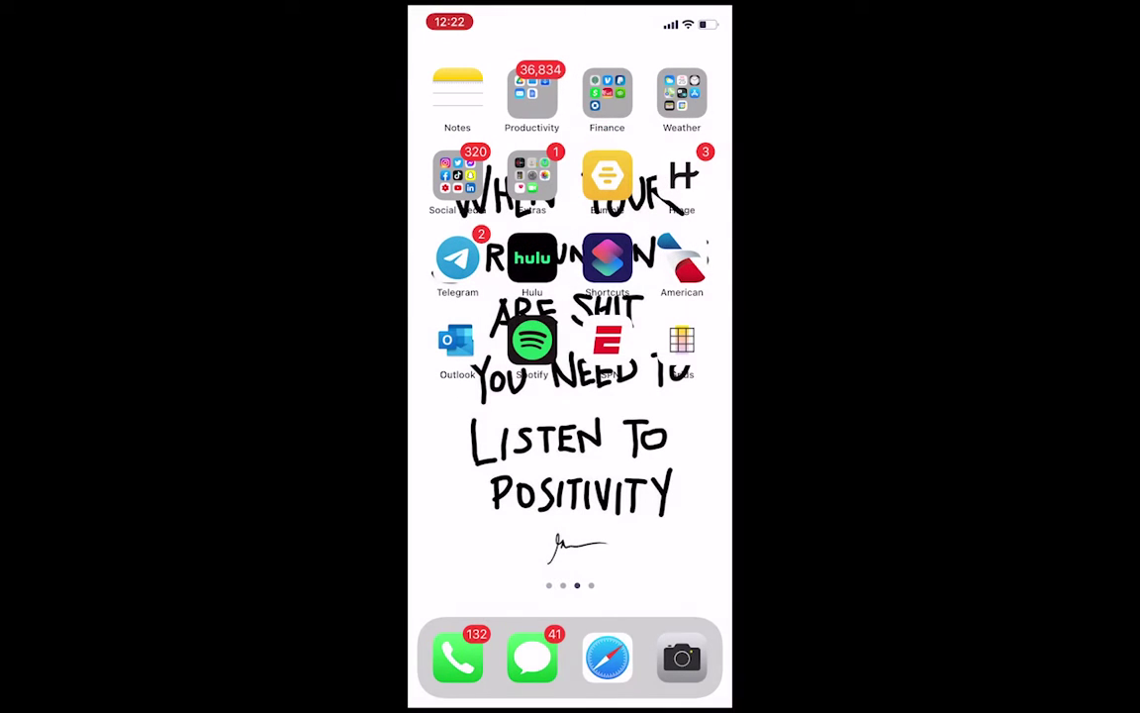
# Launch Lightroom from the Photo & Video folder and back out of the editor to the Library.
pyautogui.moveTo(653, 415); pyautogui.dragTo(475, 416)
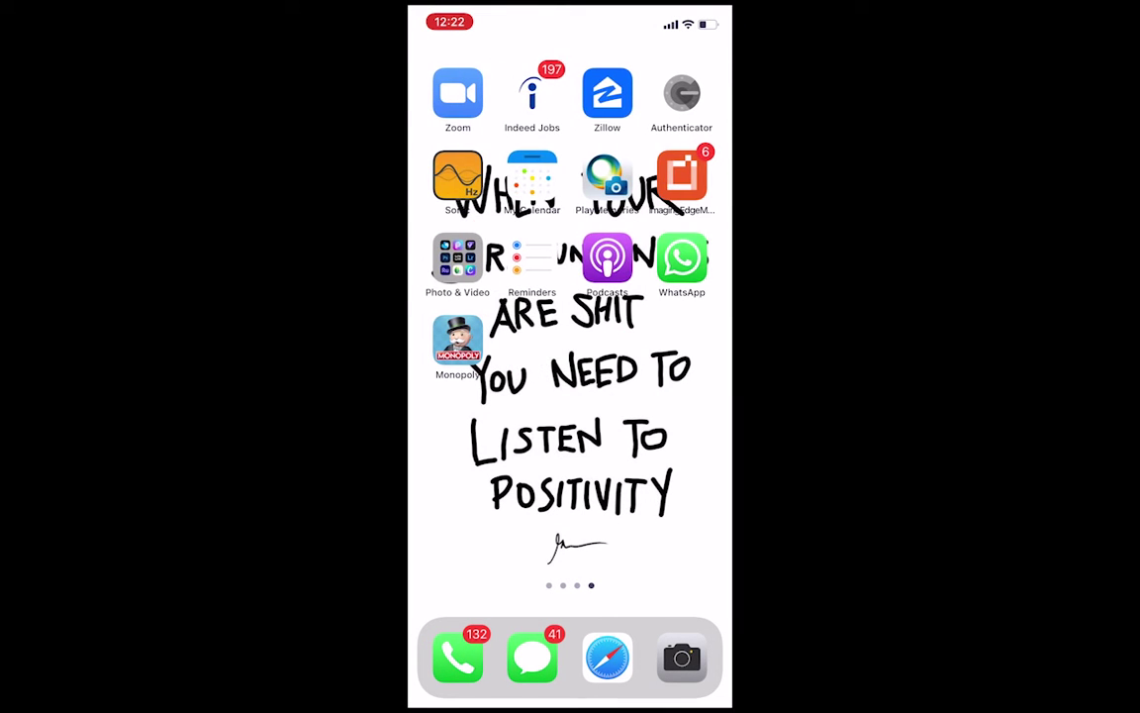
pyautogui.click(458, 258)
pyautogui.click(638, 343)
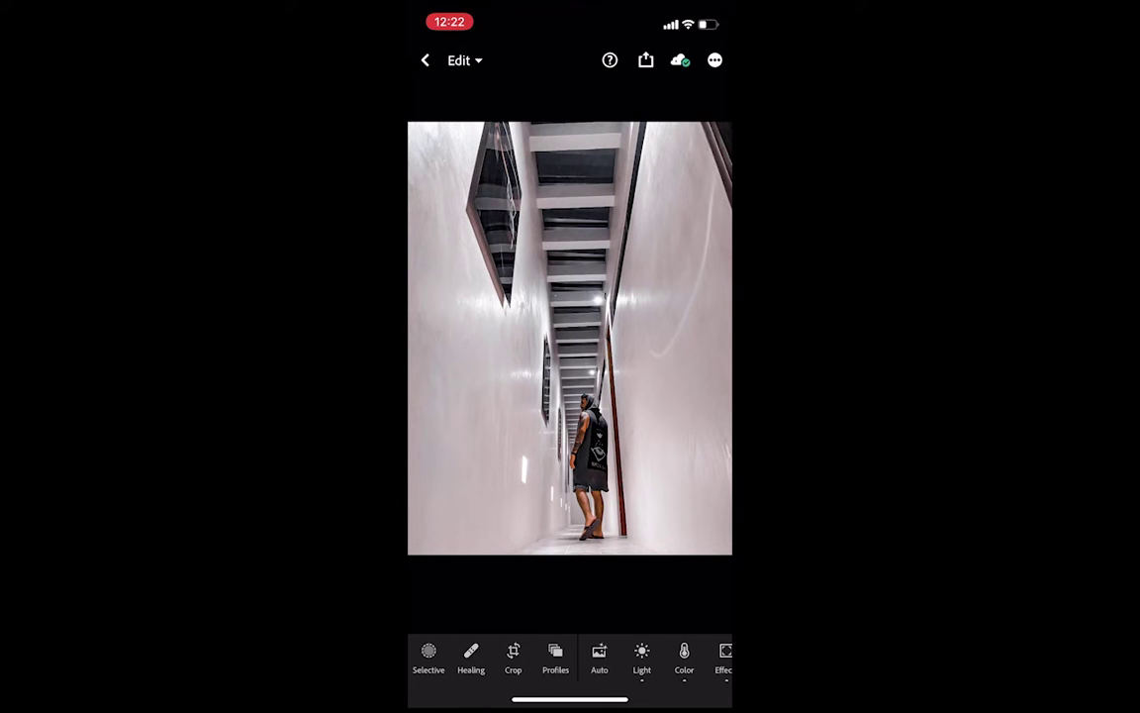
pyautogui.click(715, 60)
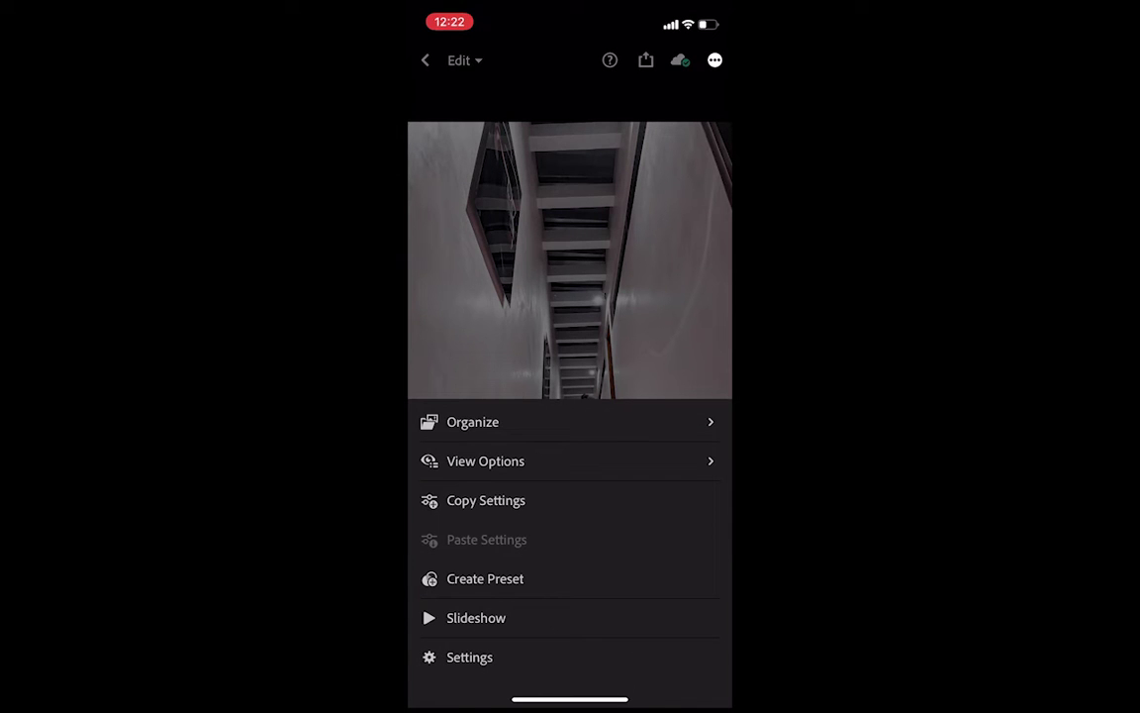
pyautogui.press('Escape')
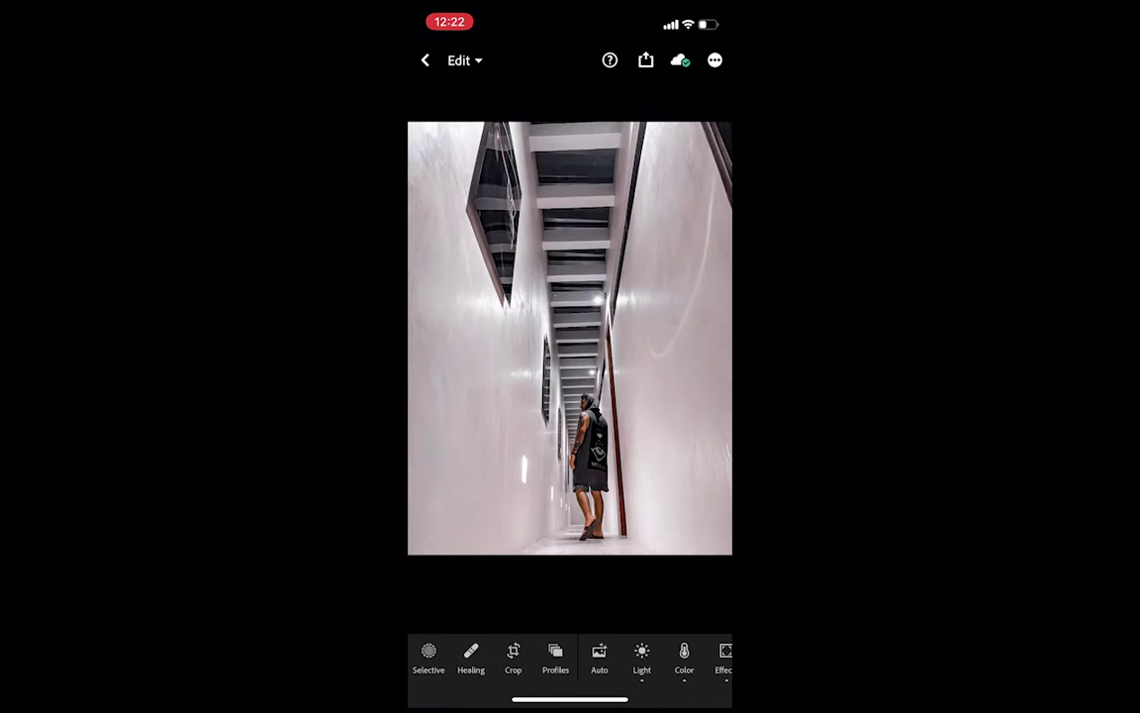
pyautogui.click(424, 60)
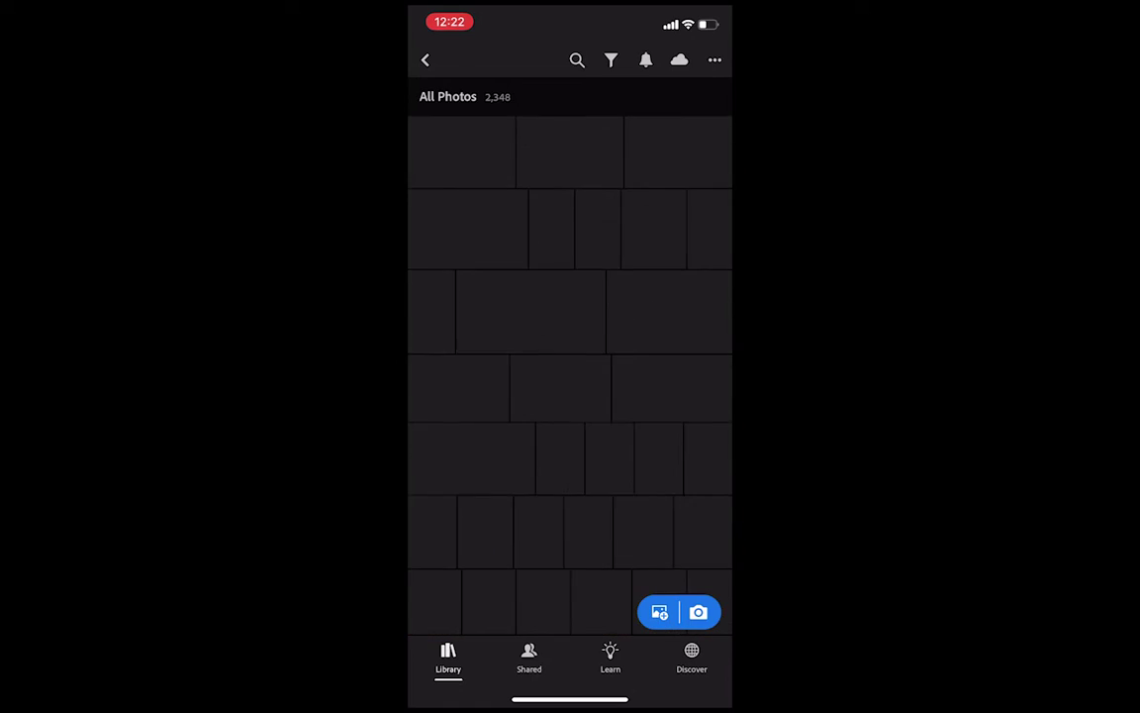
pyautogui.click(425, 59)
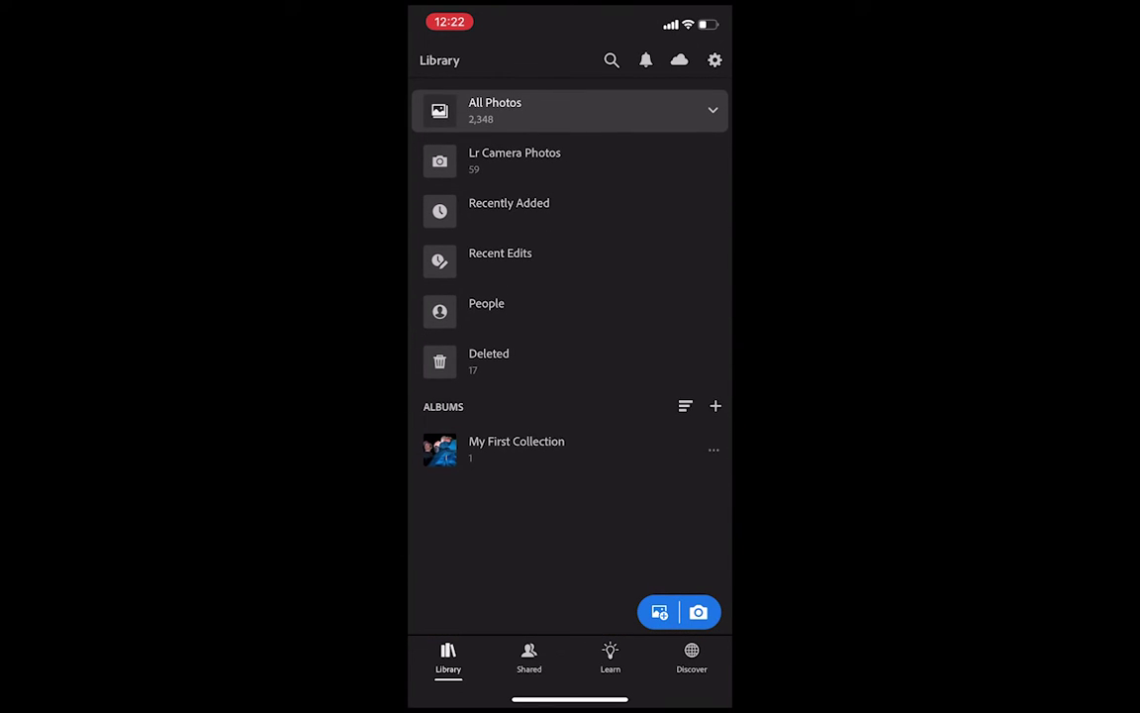
# Review Lightroom's Import preferences in Settings, then close Settings.
pyautogui.click(715, 61)
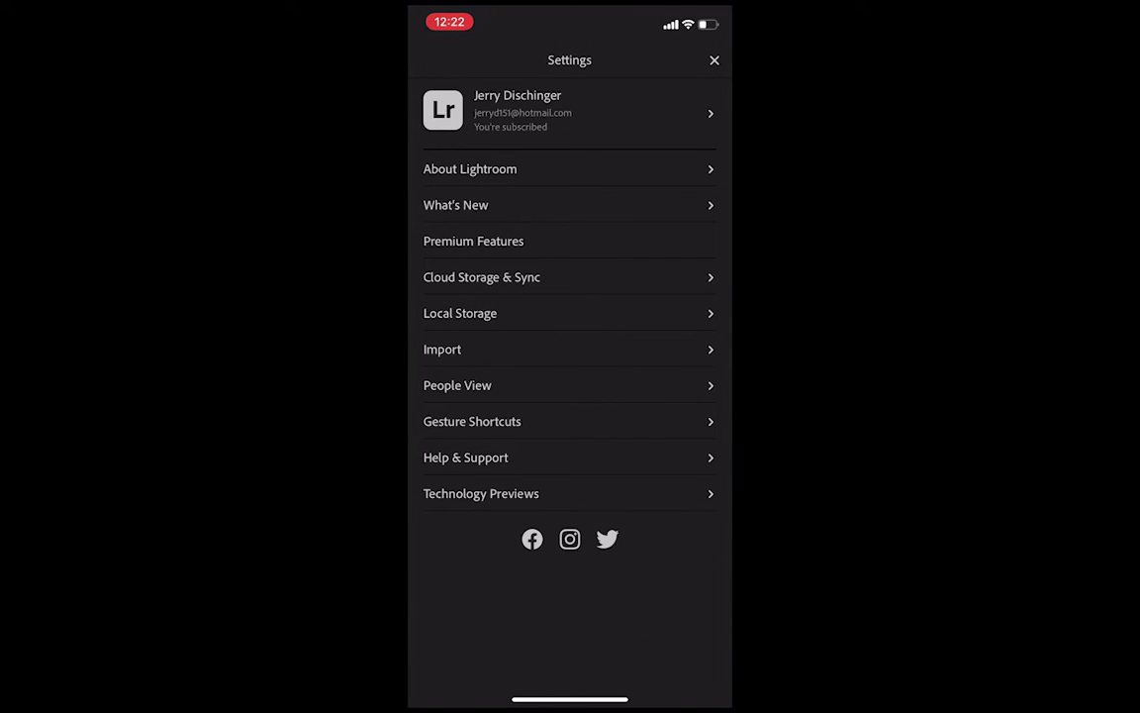
pyautogui.click(715, 61)
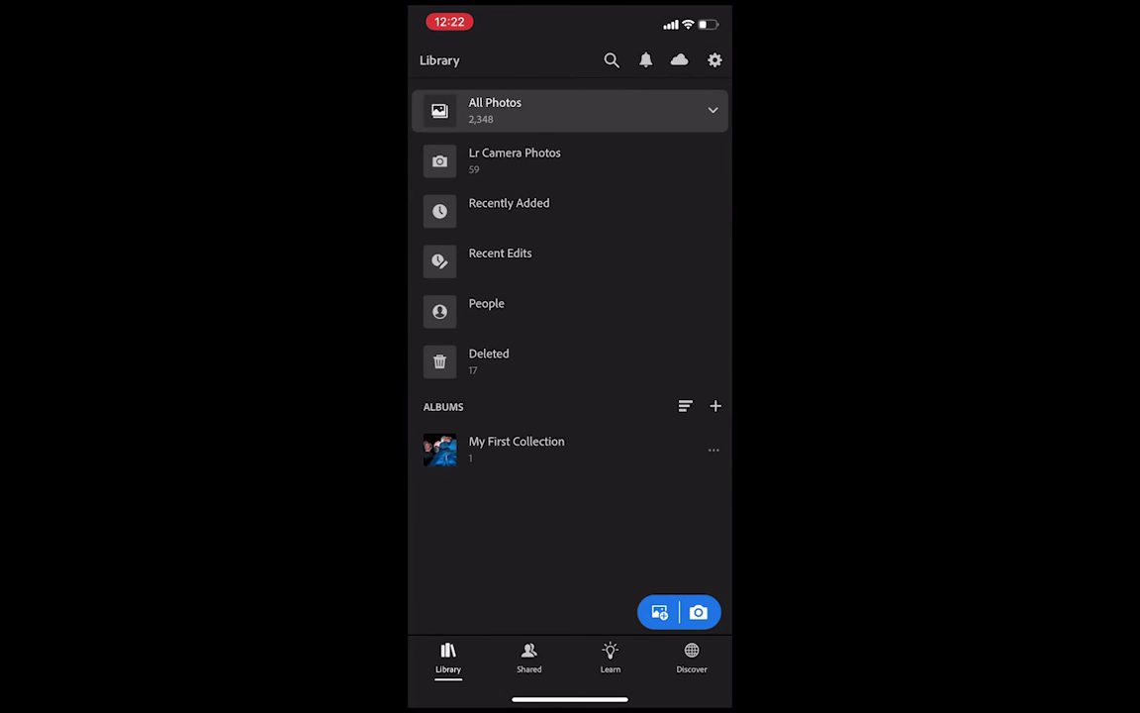
pyautogui.click(715, 61)
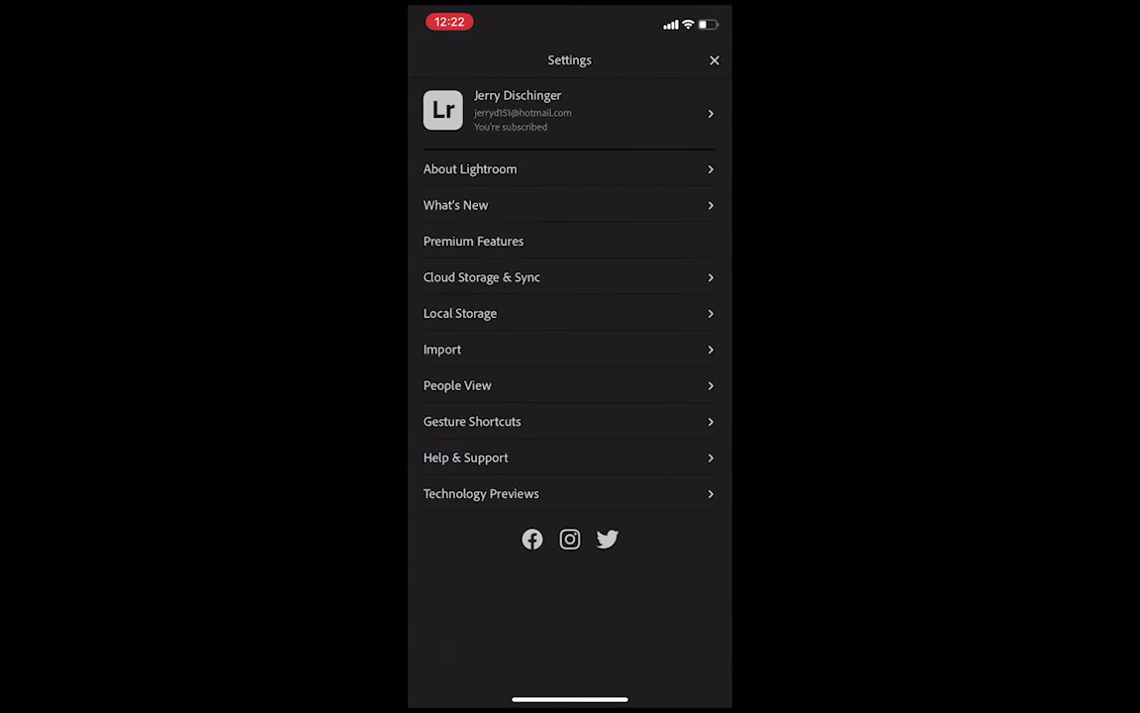
pyautogui.click(443, 348)
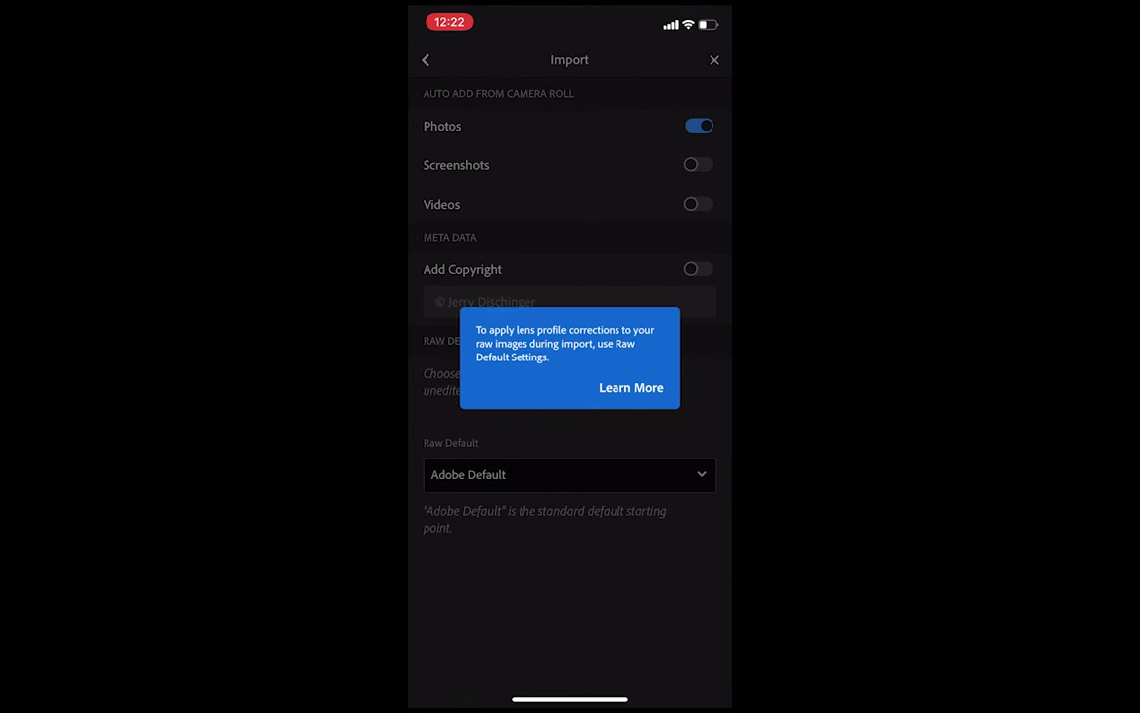
pyautogui.click(426, 60)
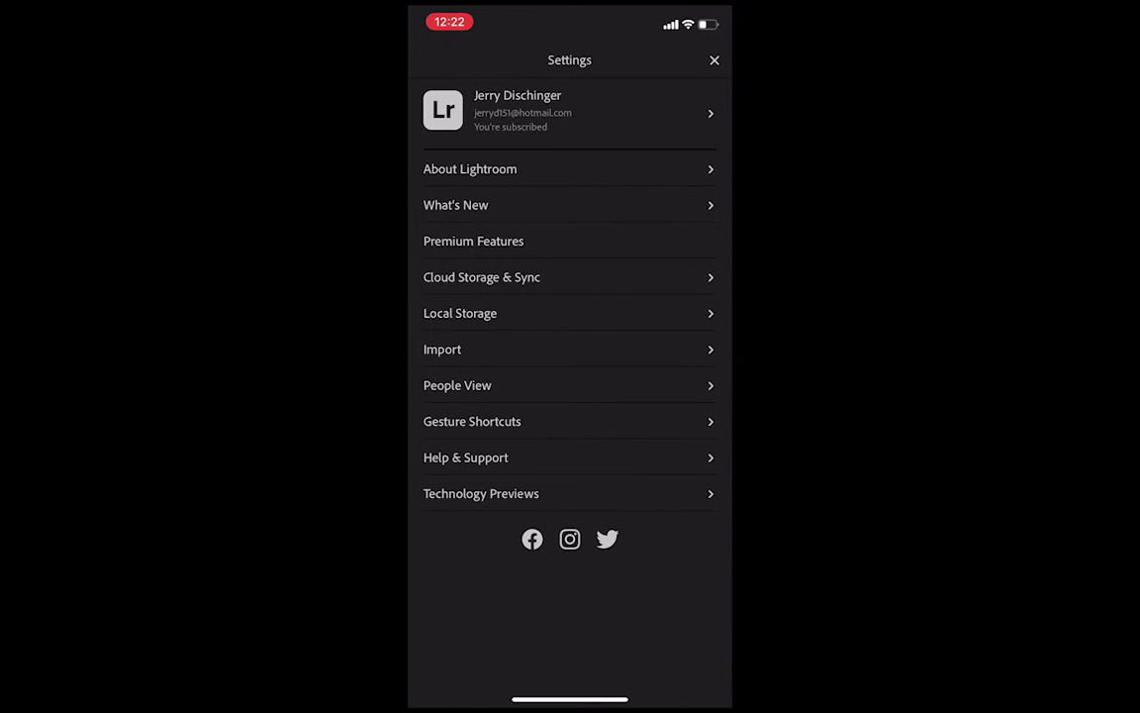
pyautogui.click(714, 59)
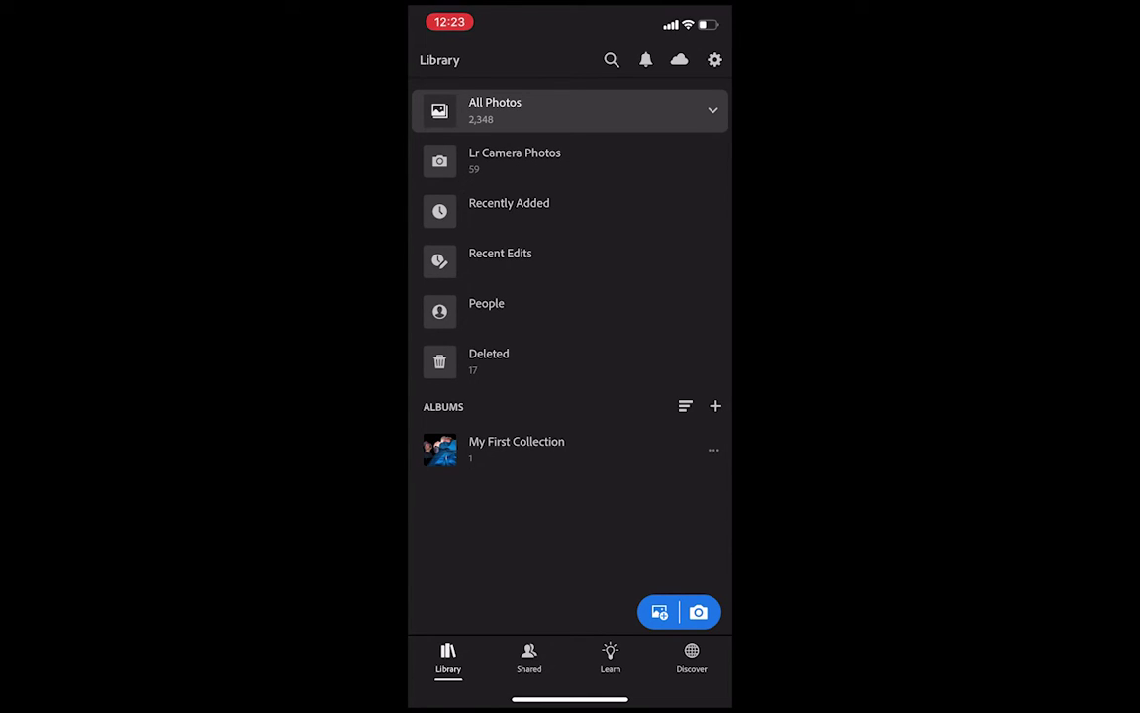
# Start adding photos to All Photos from Files, browsing iCloud Drive folders.
pyautogui.click(659, 612)
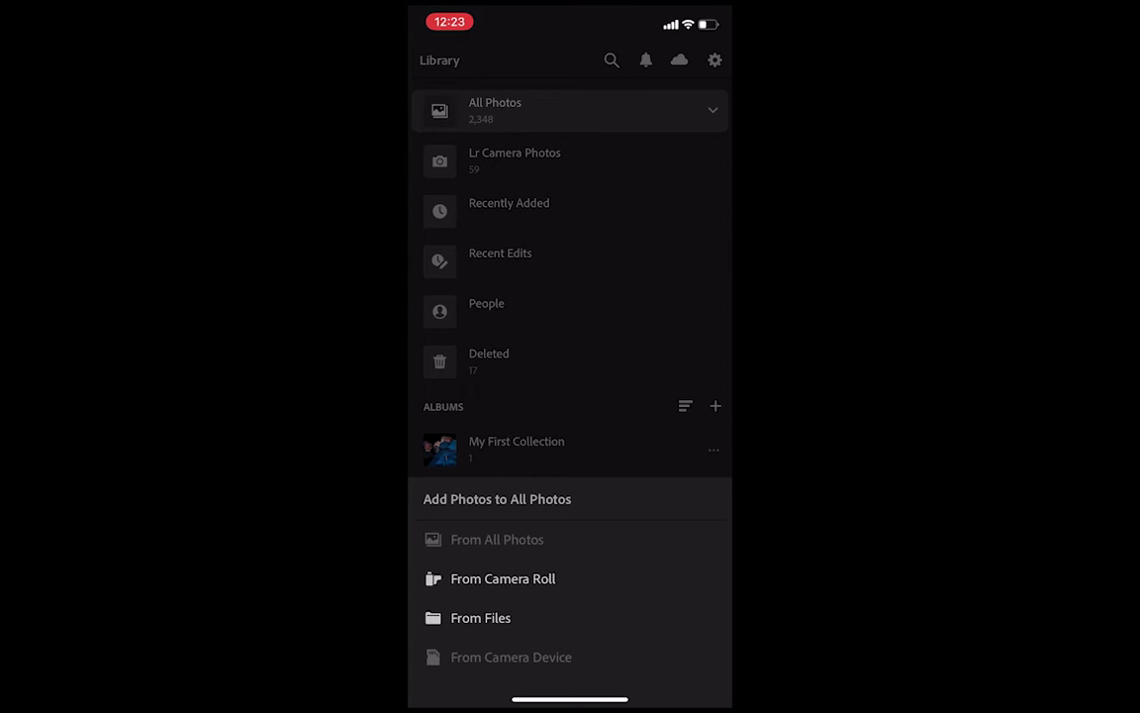
pyautogui.click(480, 617)
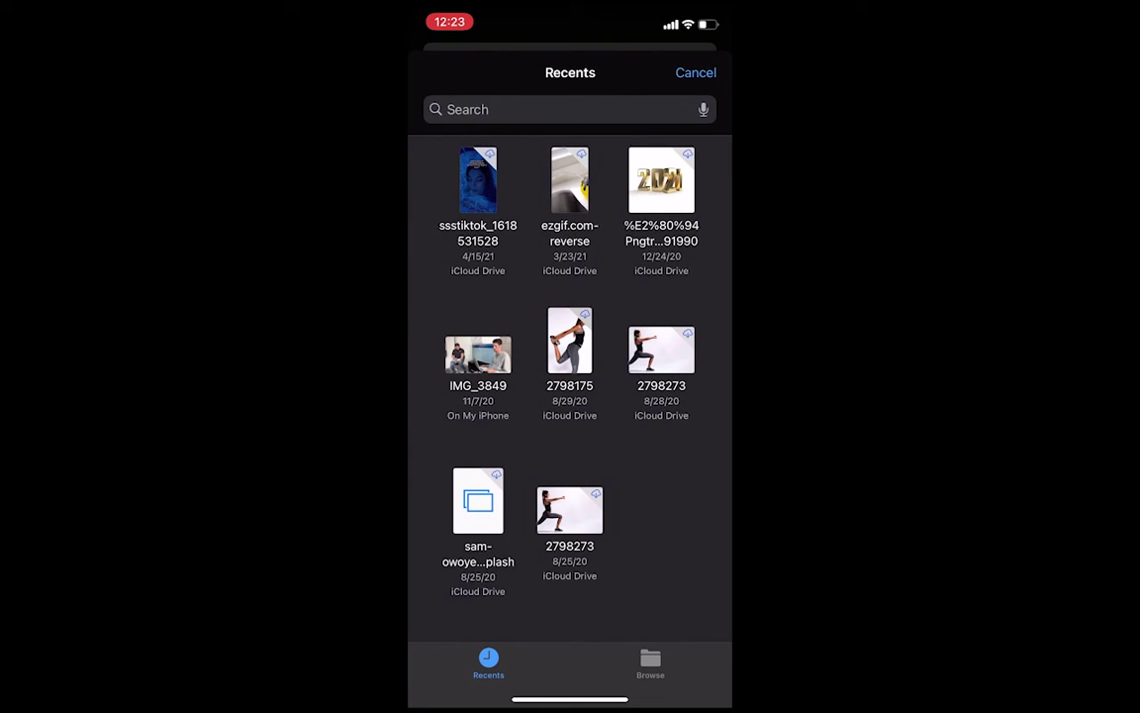
pyautogui.moveTo(571, 297); pyautogui.dragTo(570, 416)
pyautogui.click(650, 664)
# Open Downloads and the Brightened Day Collection files folder near the bottom.
pyautogui.click(471, 188)
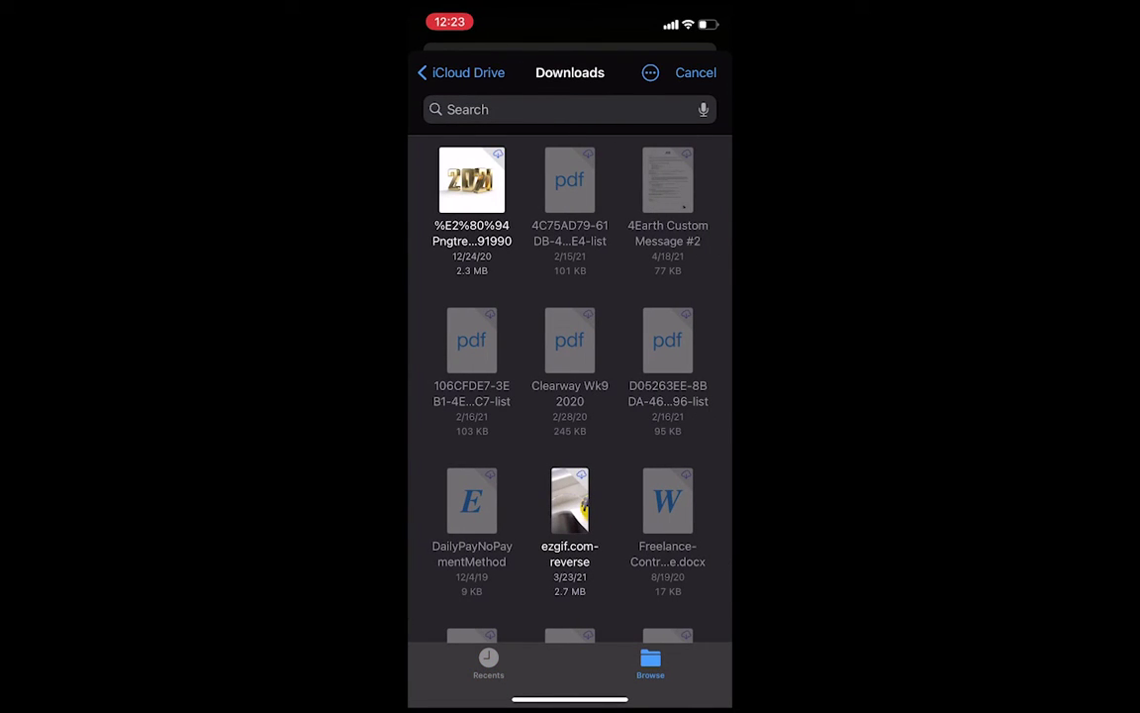
pyautogui.scroll(-10, 571, 396)
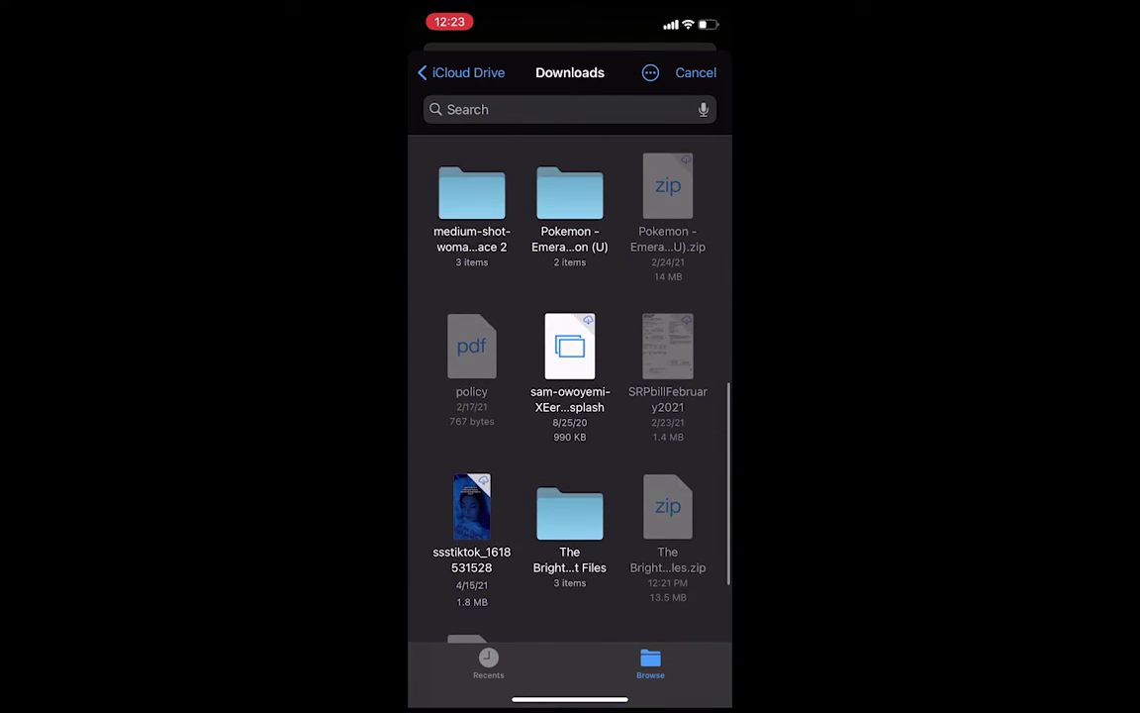
pyautogui.scroll(-5, 570, 396)
pyautogui.click(569, 327)
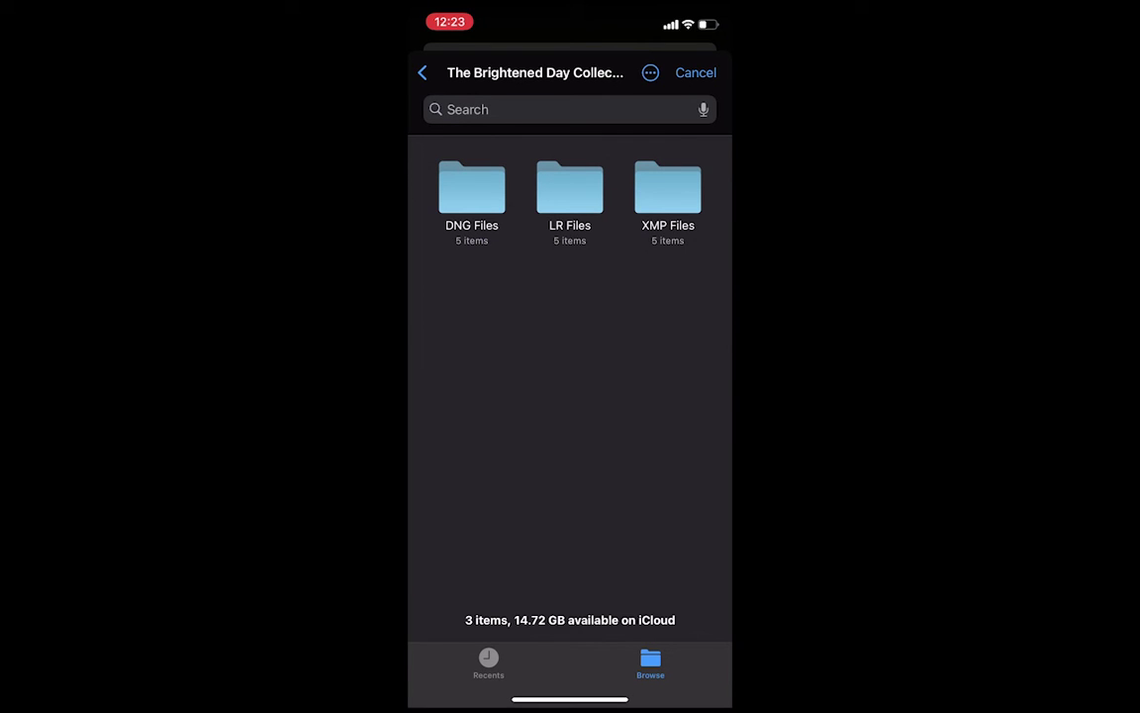
# Peek into the XMP and LR folders, then open the DNG Files folder.
pyautogui.click(667, 193)
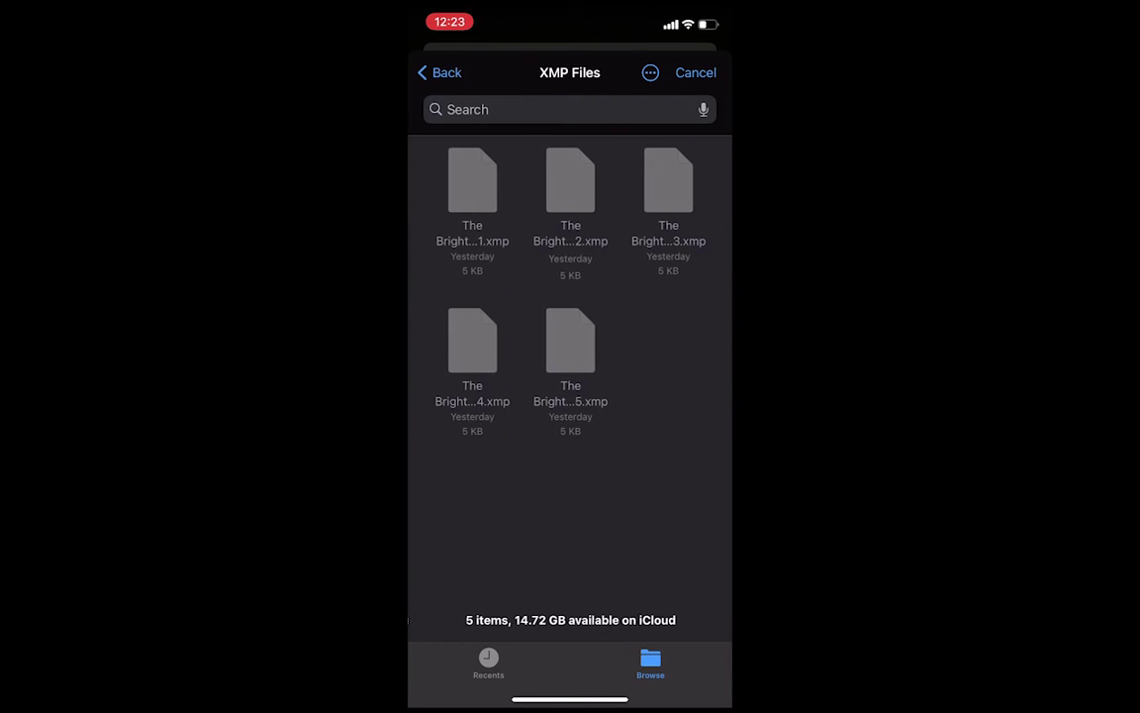
pyautogui.click(439, 72)
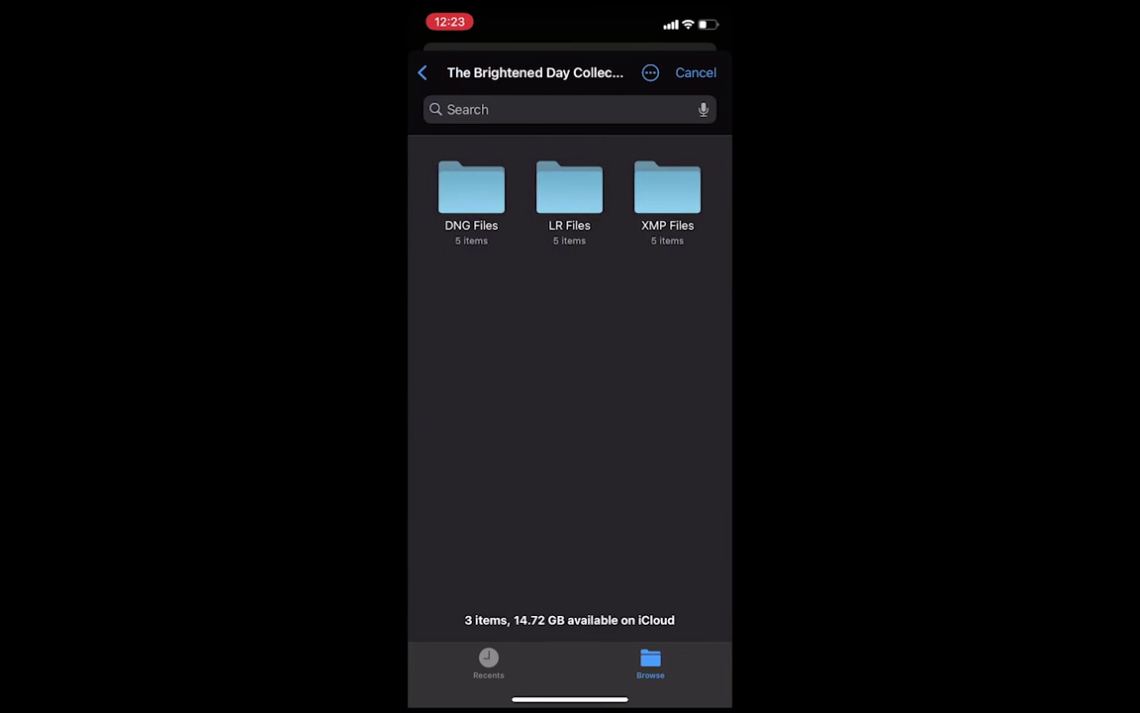
pyautogui.click(560, 186)
pyautogui.click(438, 72)
pyautogui.click(471, 186)
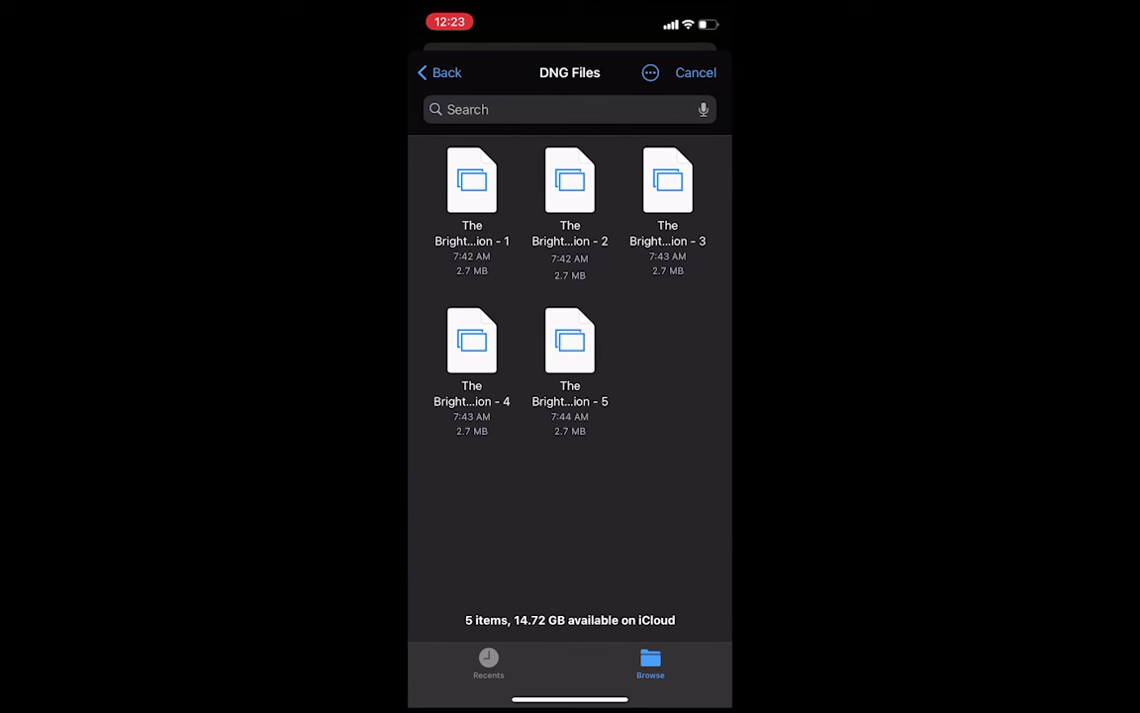
# Select all five DNG files and import them into Lightroom.
pyautogui.click(651, 72)
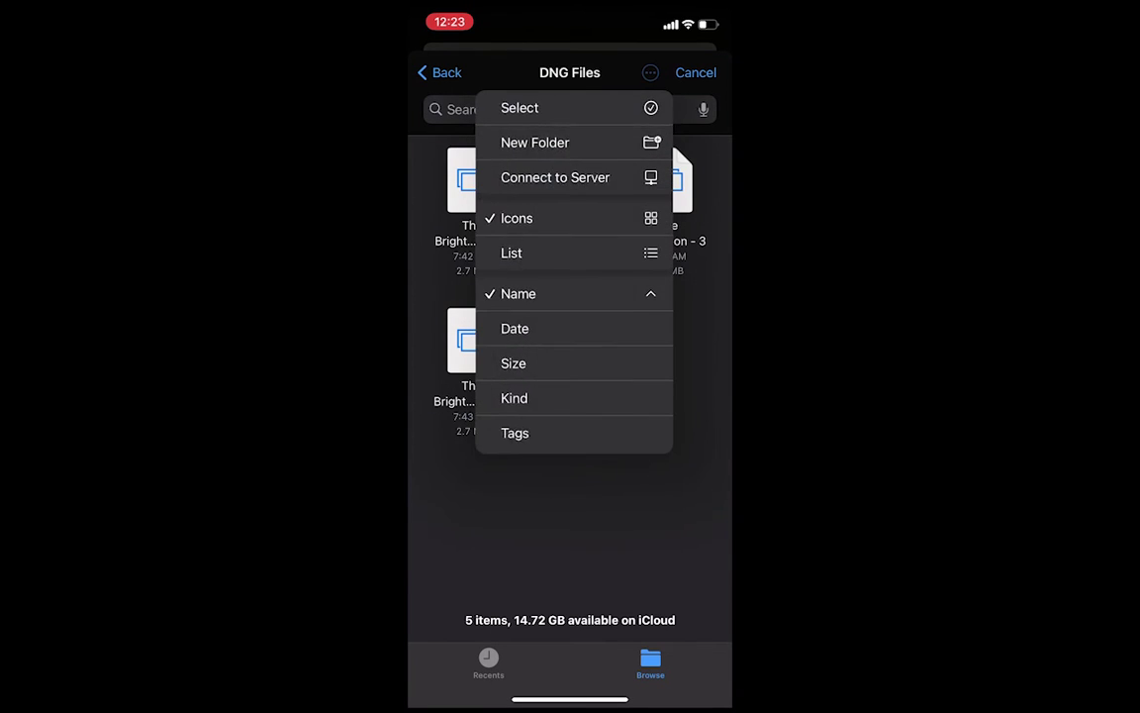
pyautogui.click(535, 107)
pyautogui.click(570, 342)
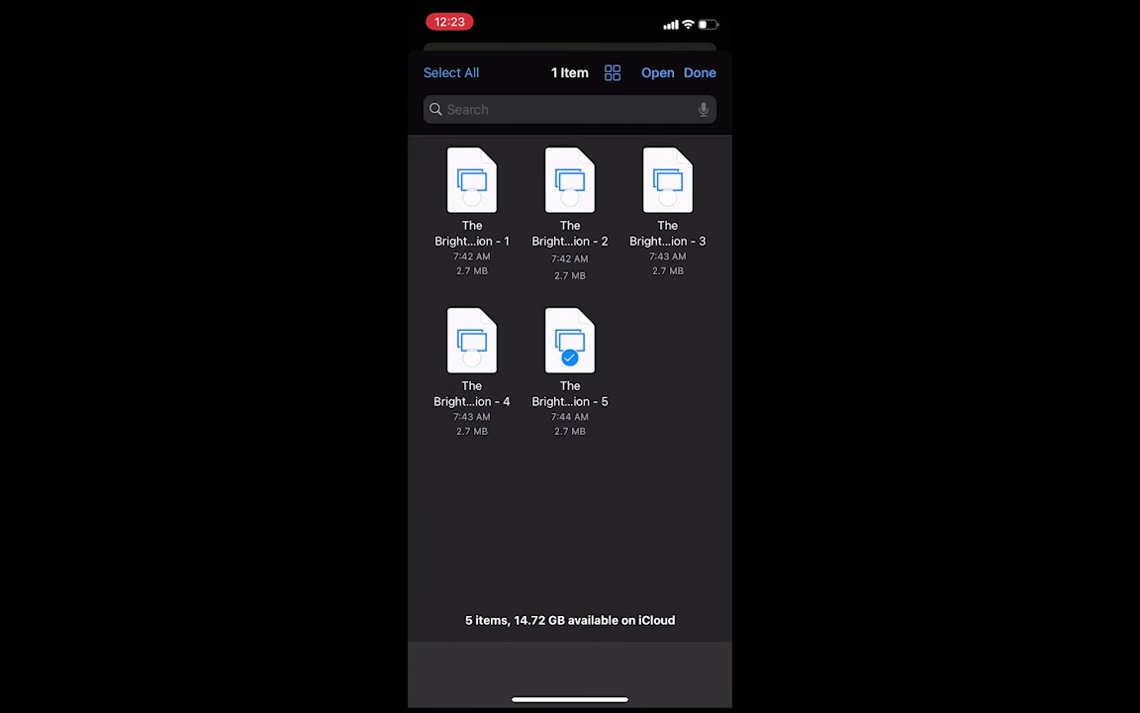
pyautogui.click(472, 341)
pyautogui.click(473, 180)
pyautogui.click(570, 180)
pyautogui.click(668, 180)
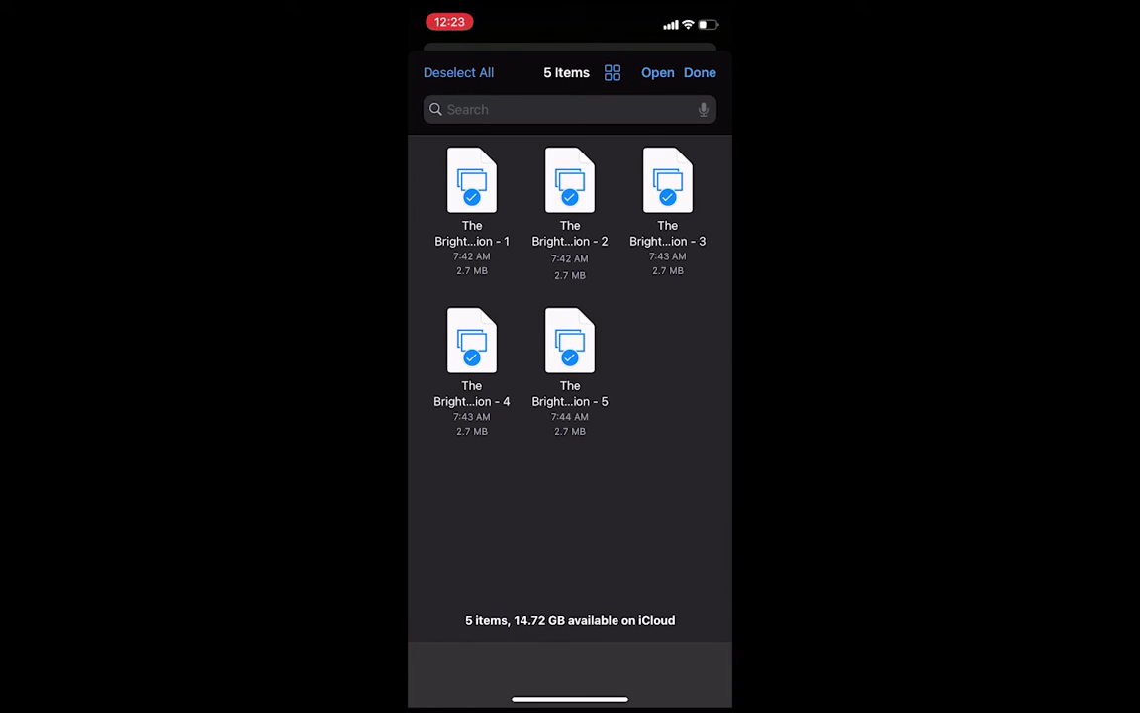
pyautogui.click(657, 72)
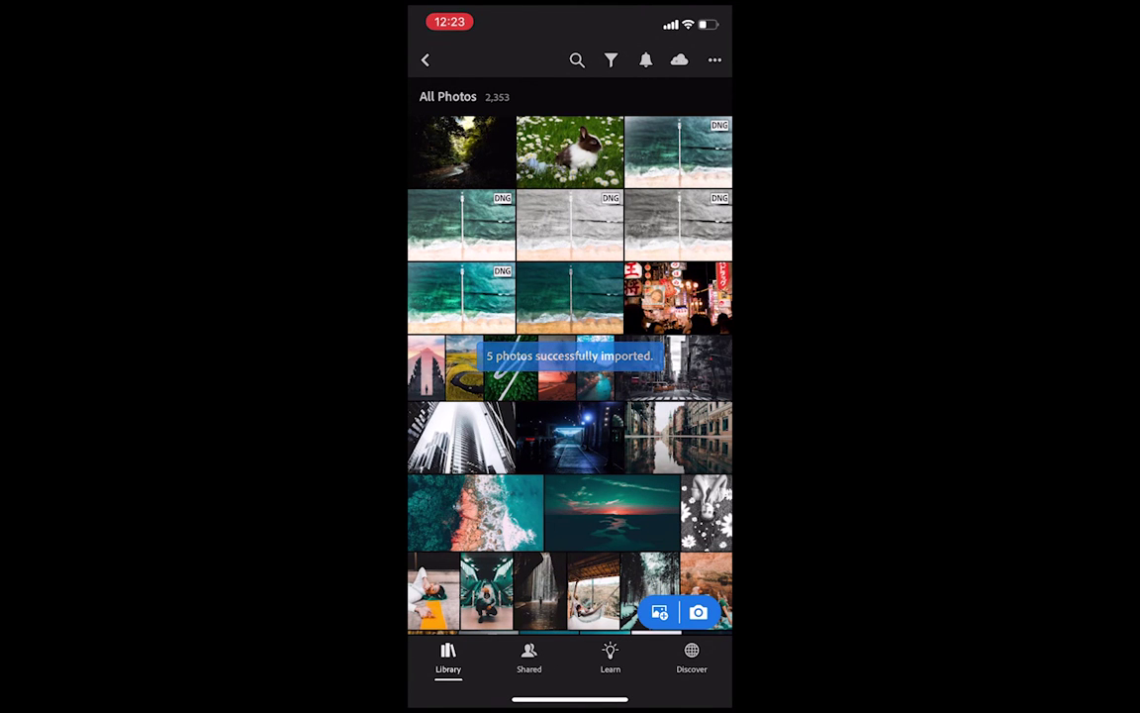
# Open the teal aerial pier DNG from All Photos in the editor.
pyautogui.scroll(5, 569, 396)
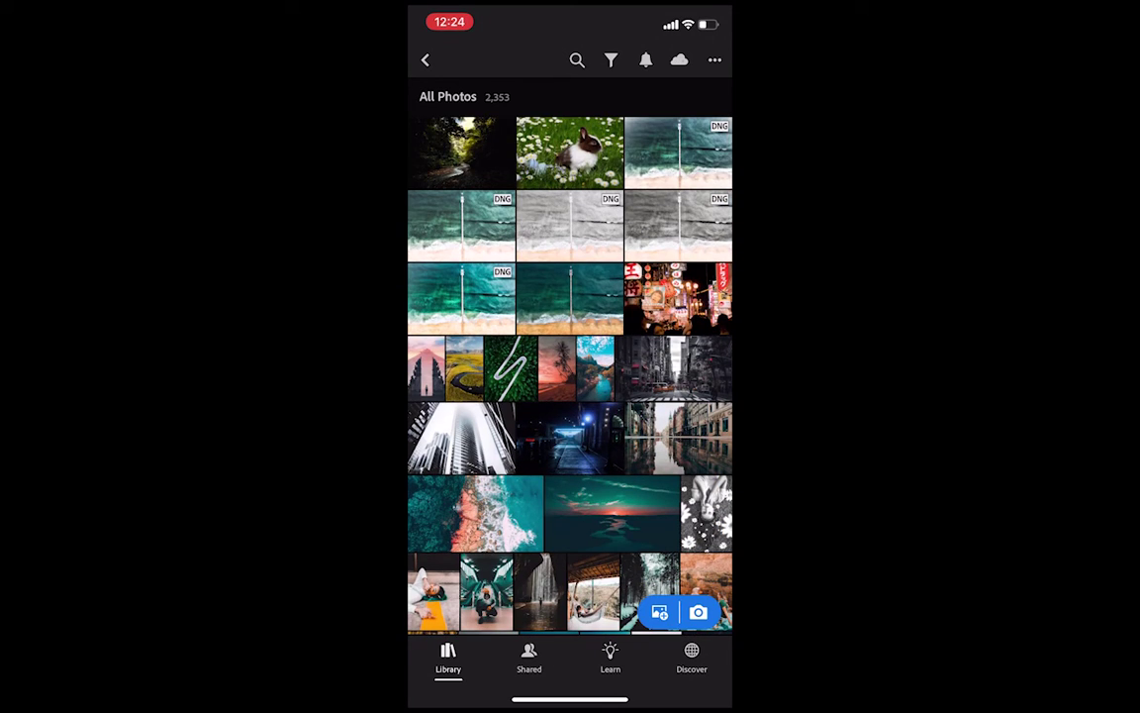
pyautogui.click(462, 298)
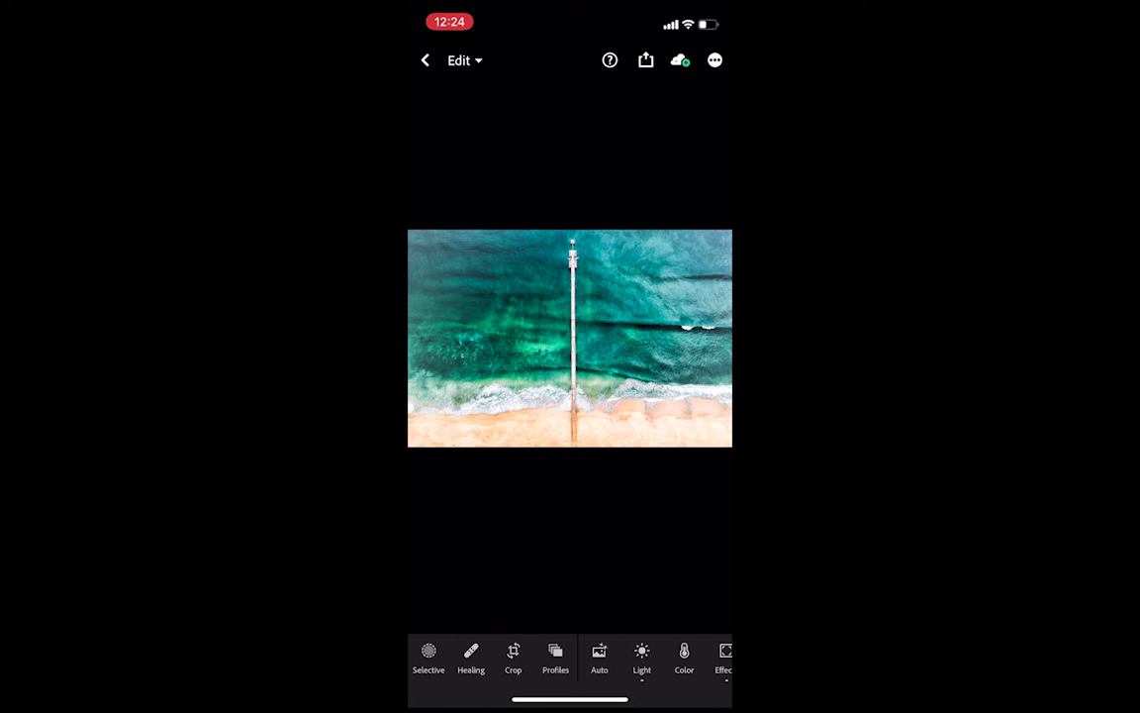
# Choose Create Preset from the pier photo's ⋯ menu.
pyautogui.click(715, 60)
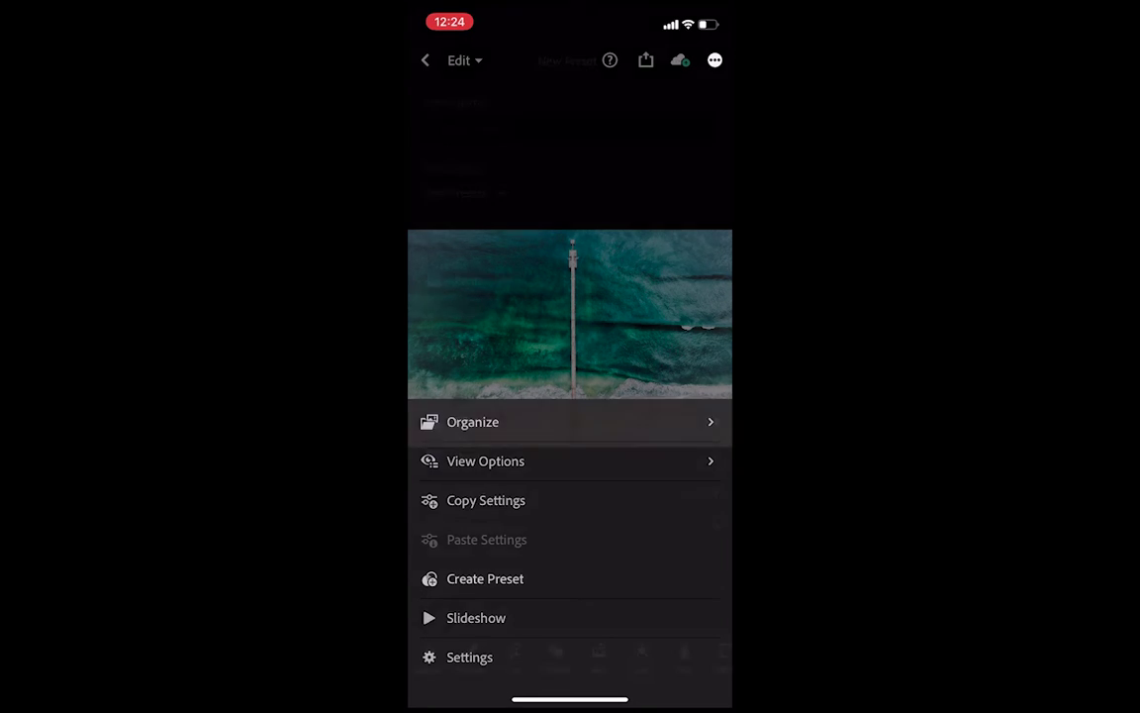
pyautogui.click(485, 578)
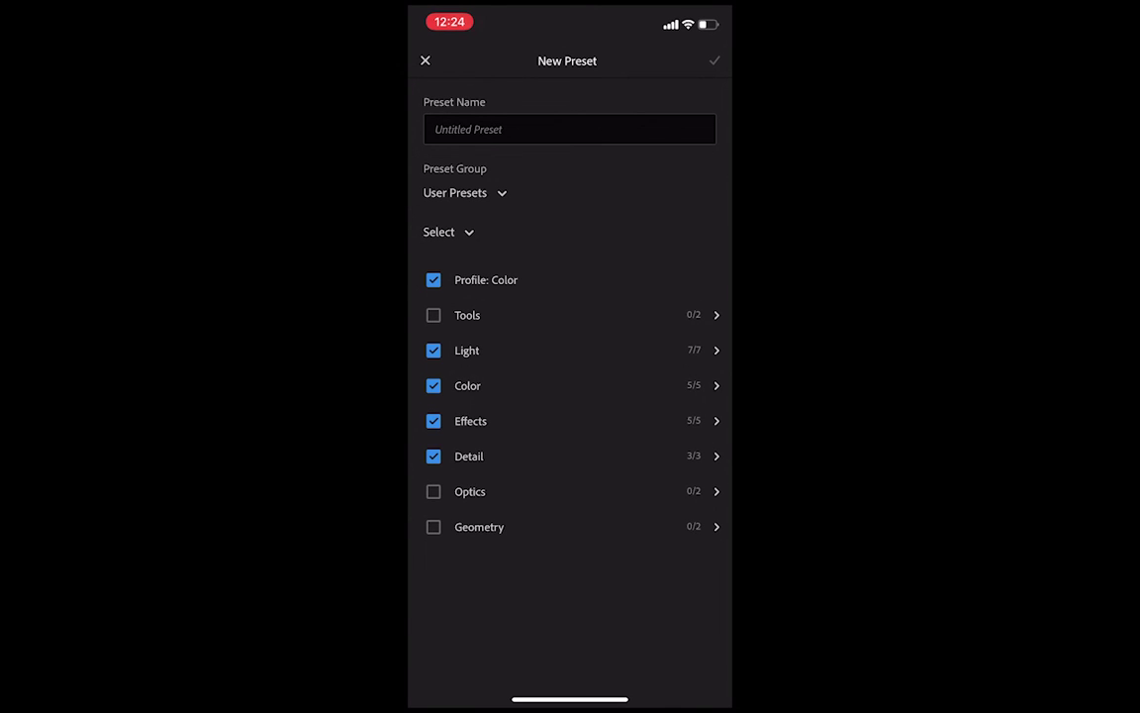
# Open the Presets panel from the edit toolbar.
pyautogui.moveTo(673, 654); pyautogui.dragTo(456, 653)
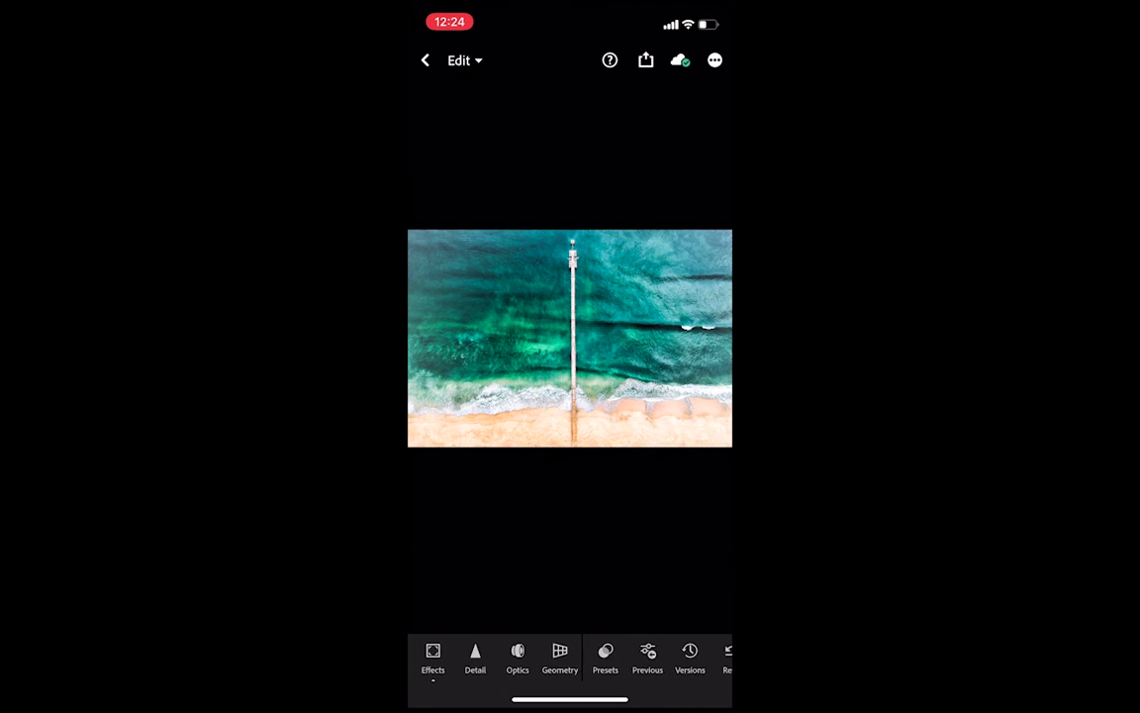
pyautogui.click(584, 654)
pyautogui.scroll(-2, 569, 555)
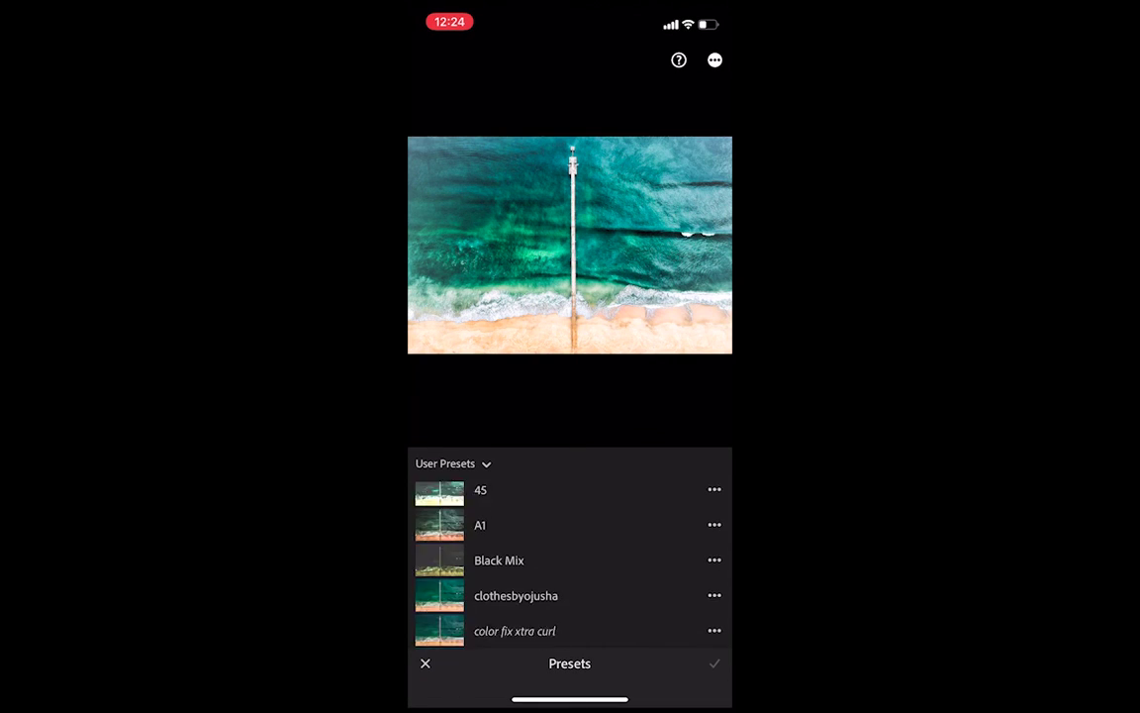
pyautogui.scroll(-10, 569, 554)
pyautogui.scroll(-10, 569, 554)
# Switch the preset group to Preset Pack and scroll to Brightened Day Collection 1–5.
pyautogui.click(452, 464)
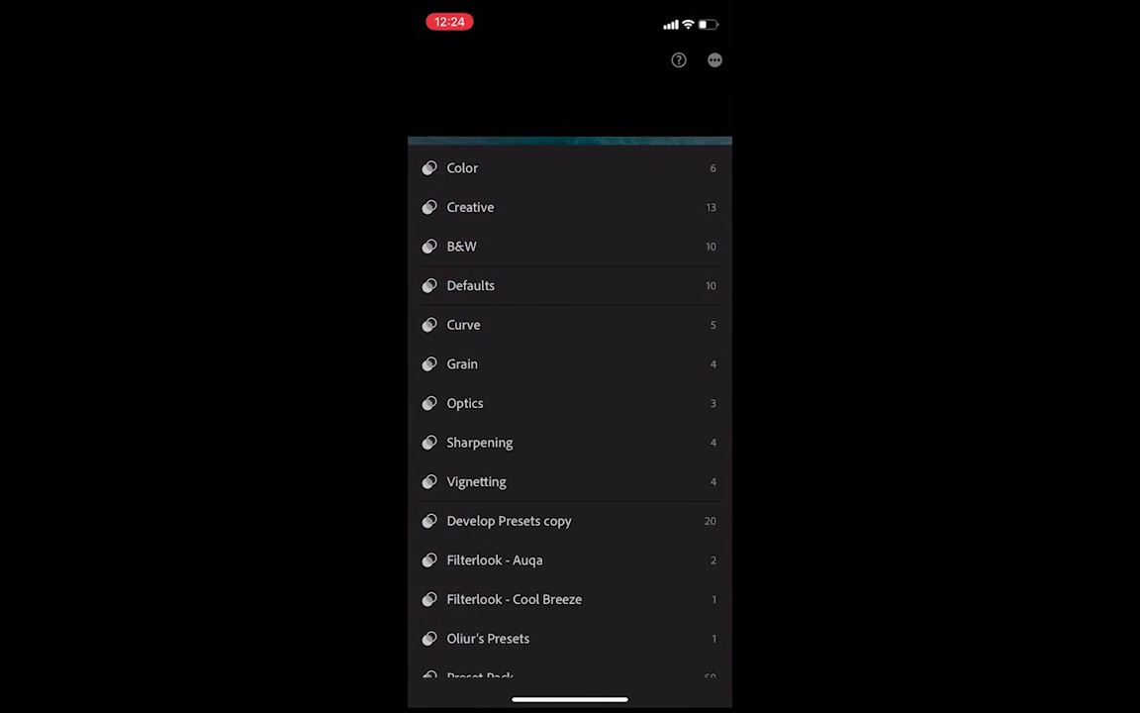
pyautogui.scroll(-4, 569, 396)
pyautogui.click(480, 502)
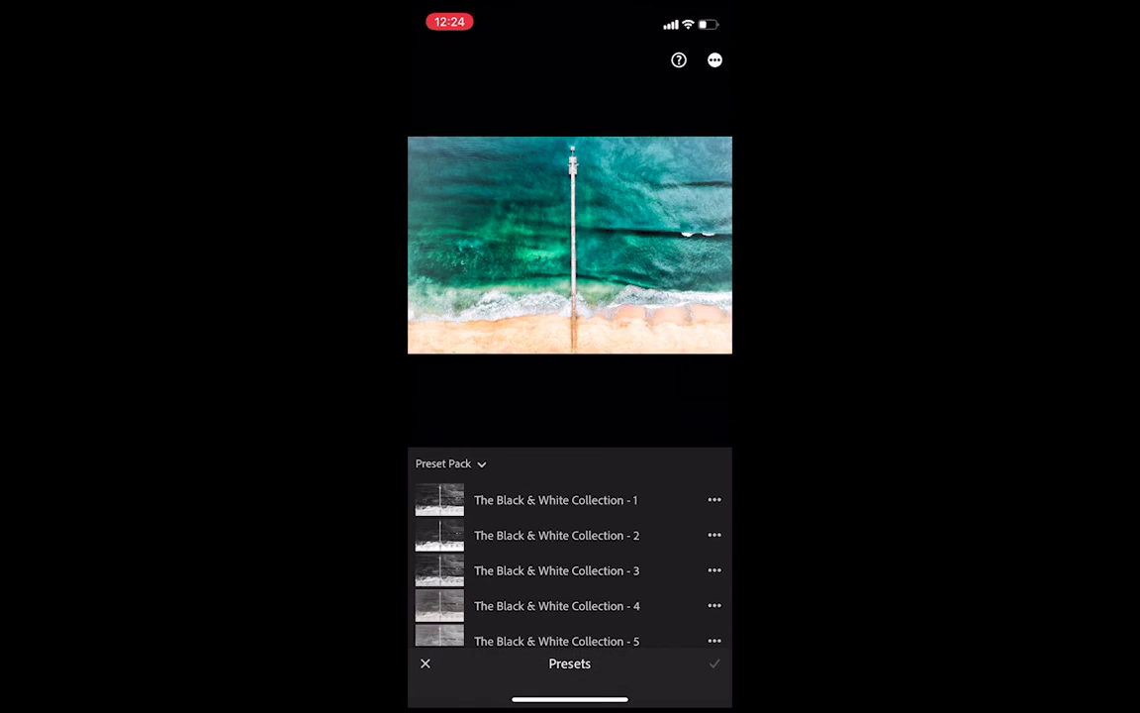
pyautogui.scroll(-2, 569, 564)
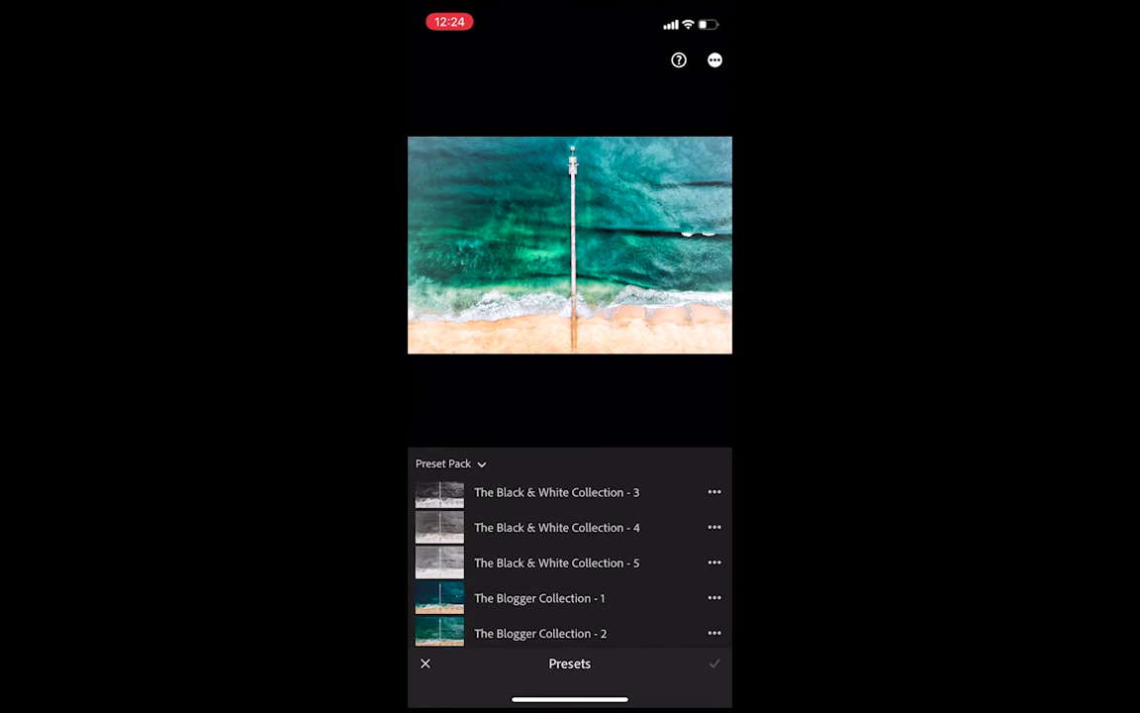
pyautogui.scroll(-2, 569, 564)
pyautogui.scroll(-1, 569, 564)
pyautogui.scroll(-2, 569, 564)
pyautogui.scroll(-3, 569, 564)
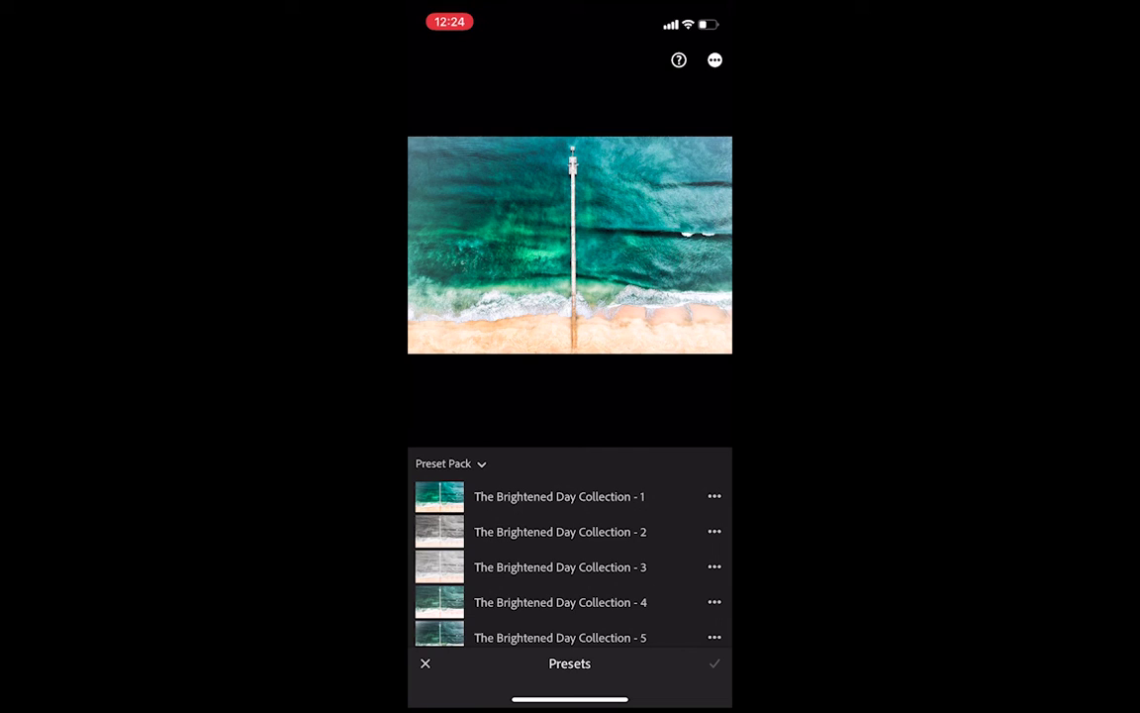
pyautogui.scroll(-1, 570, 564)
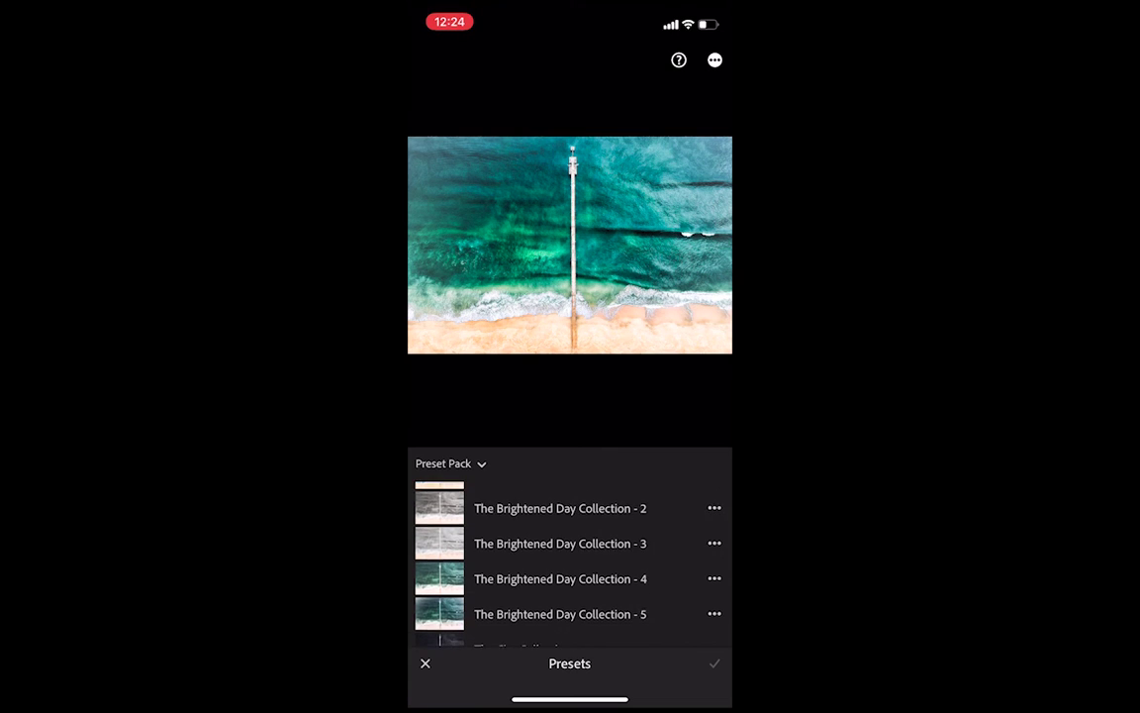